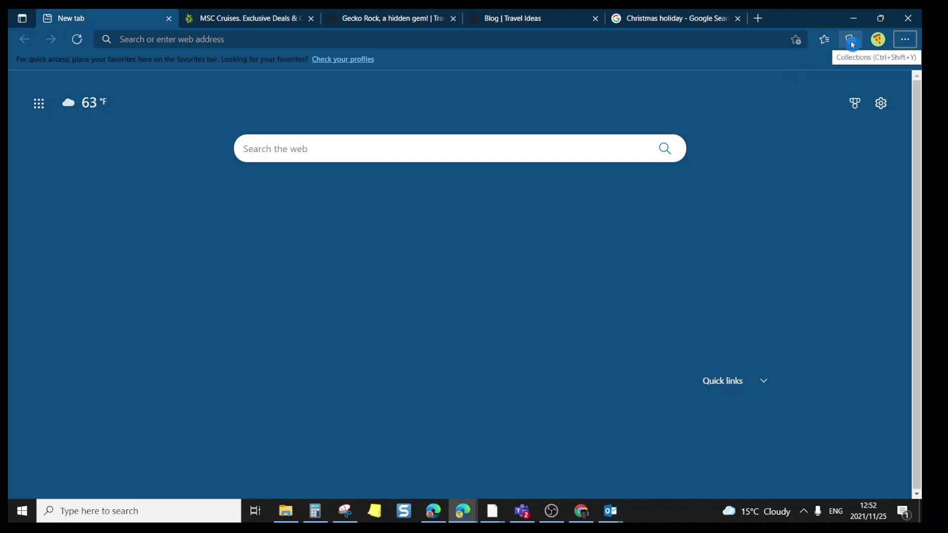
Start a new browser collection and name it "Holidays"
left_click(851, 40)
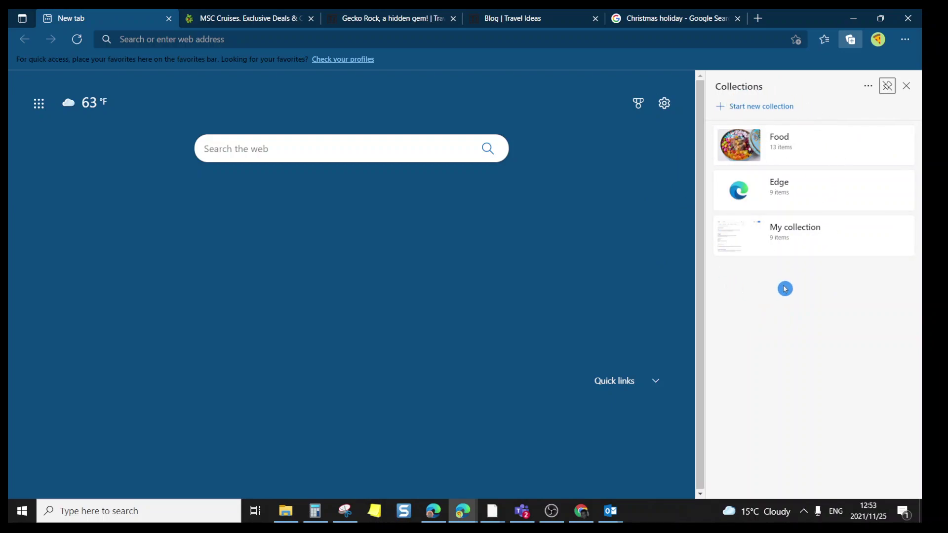
left_click(766, 107)
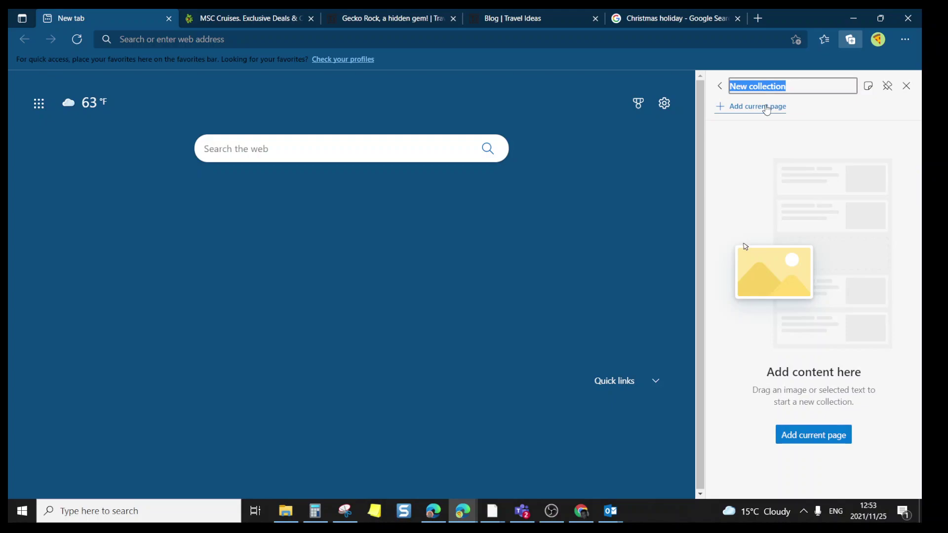
type("Holidays")
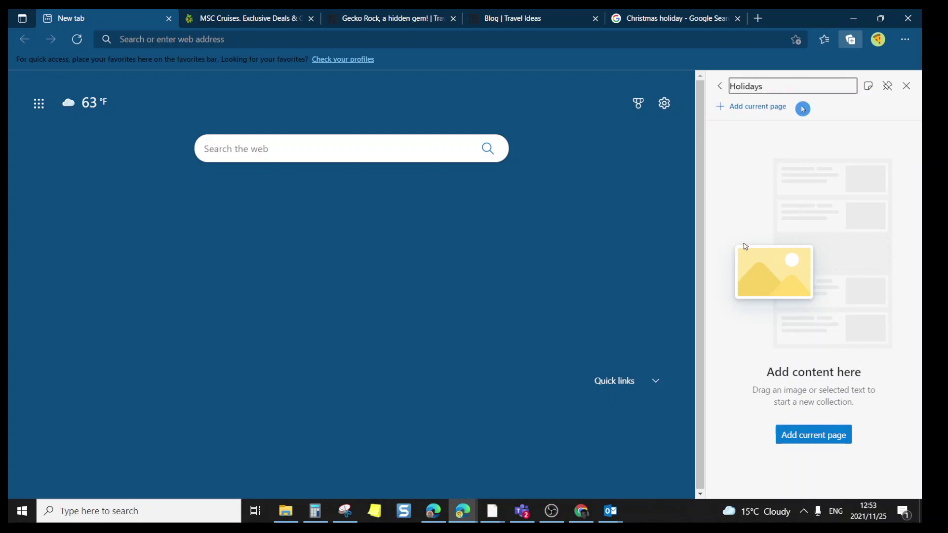
key("Return")
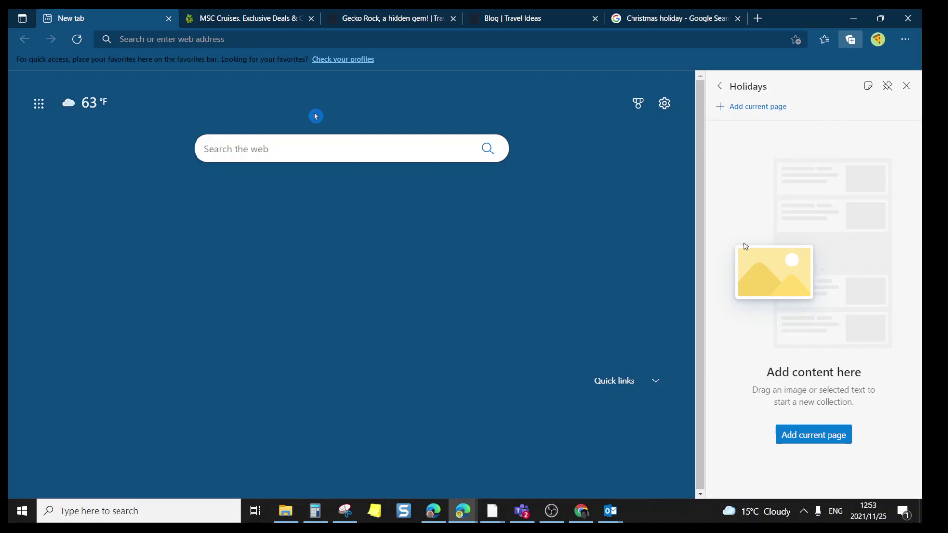
Add the open MSC Cruises page and the Gecko Rock page to the Holidays collection
left_click(238, 20)
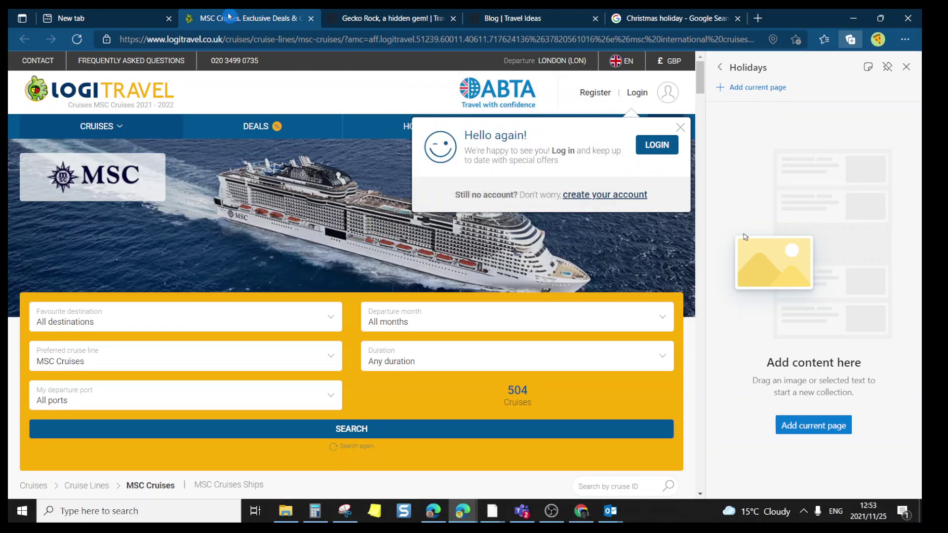
left_click(754, 88)
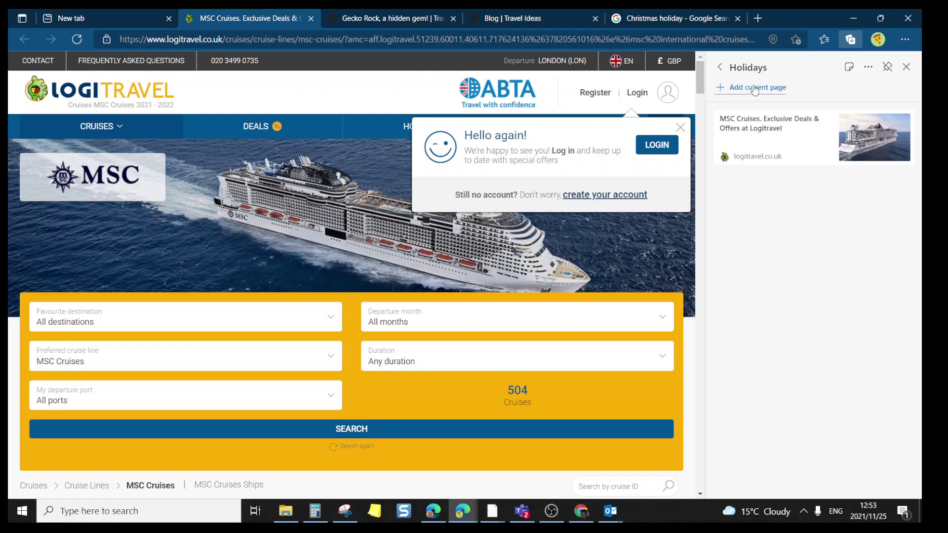
left_click(385, 15)
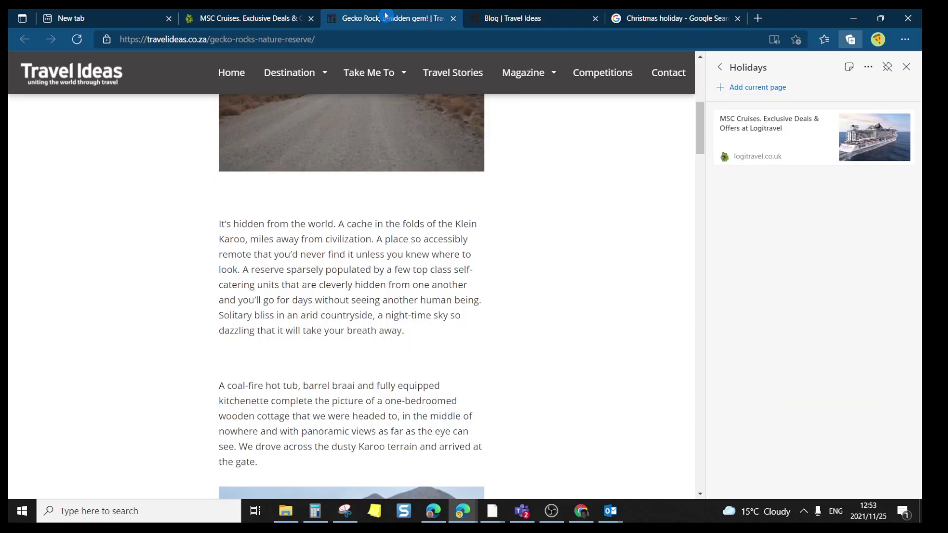
left_click(750, 90)
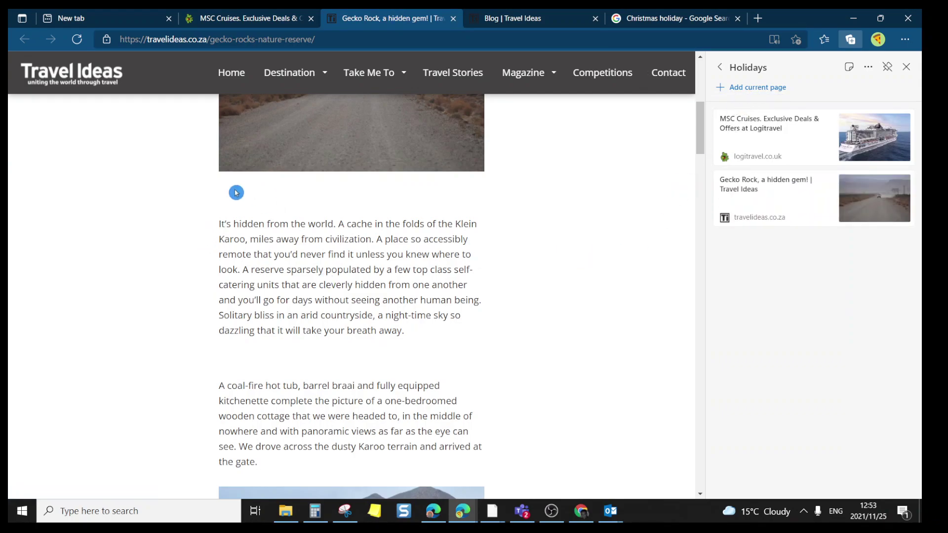
Add the Gecko Rock article's paragraph starting "It's hidden from the world" to the Holidays collection, above the Gecko Rock item
left_click(220, 224)
left_click_drag(220, 223, 451, 327)
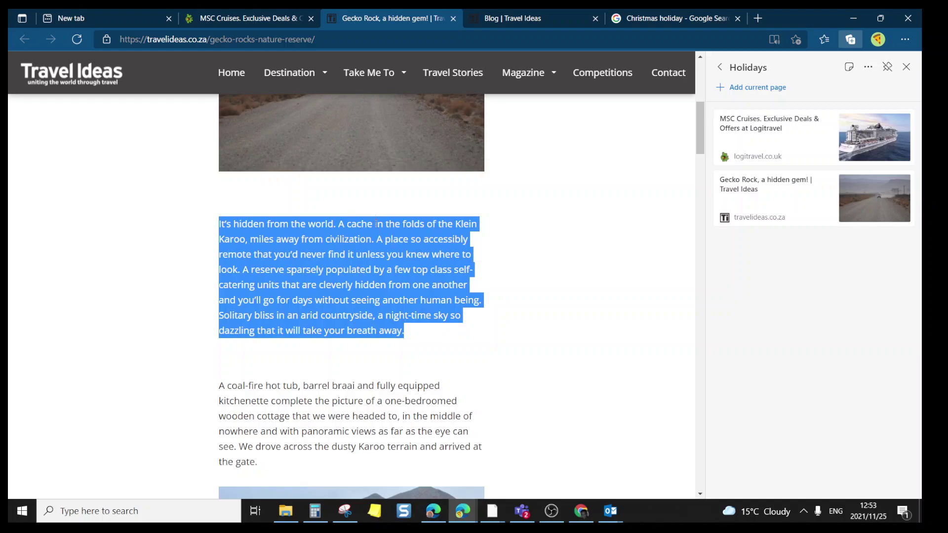
left_click_drag(393, 215, 809, 186)
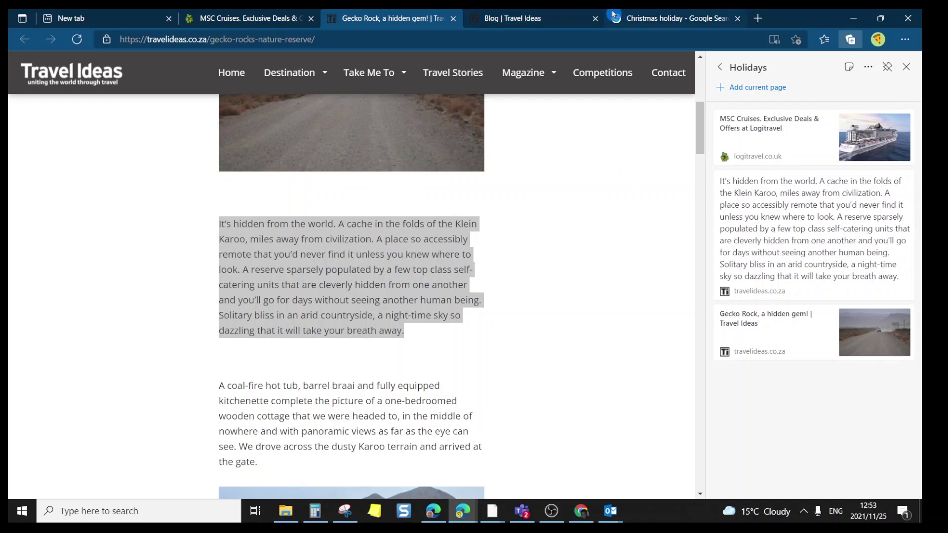
Add the "Postal Holiday - Christmas" related image from the Christmas holiday search page to the Holidays collection
left_click(634, 20)
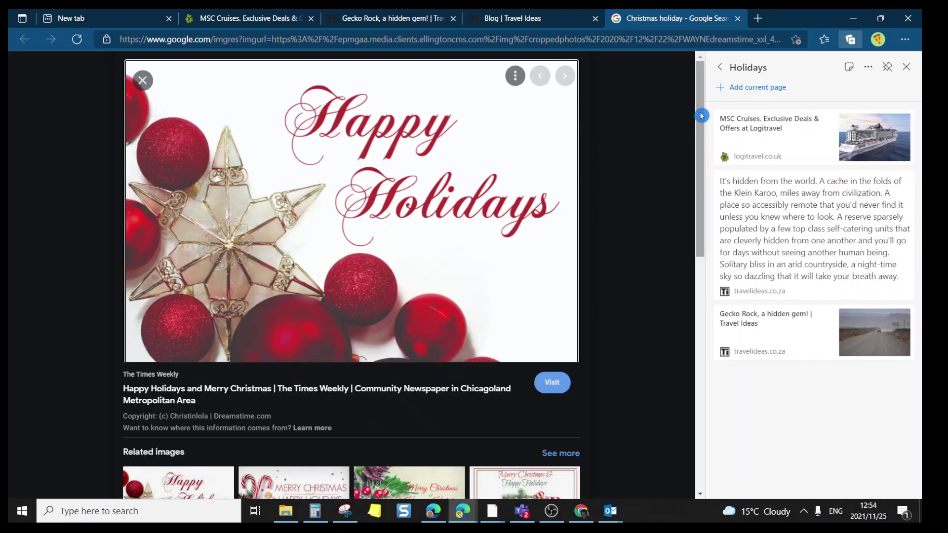
left_click_drag(701, 115, 694, 235)
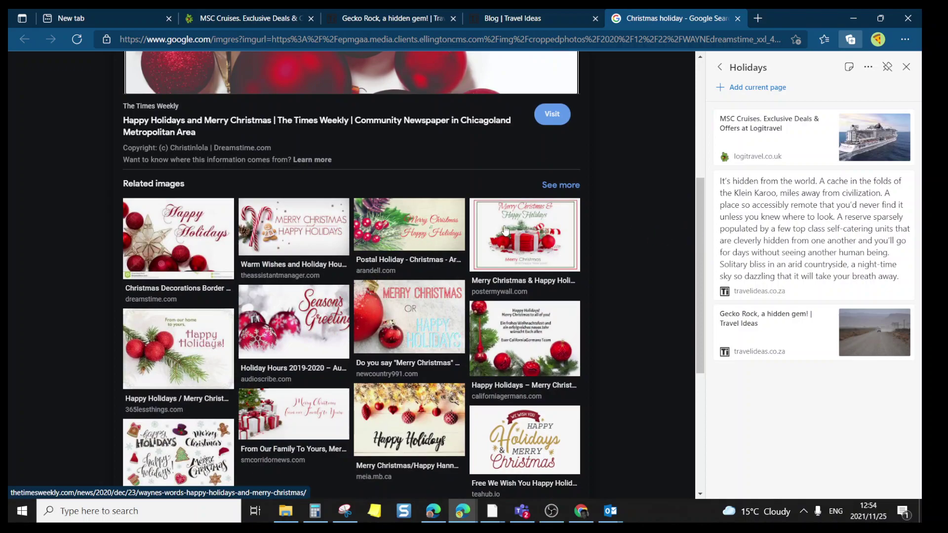
right_click(403, 230)
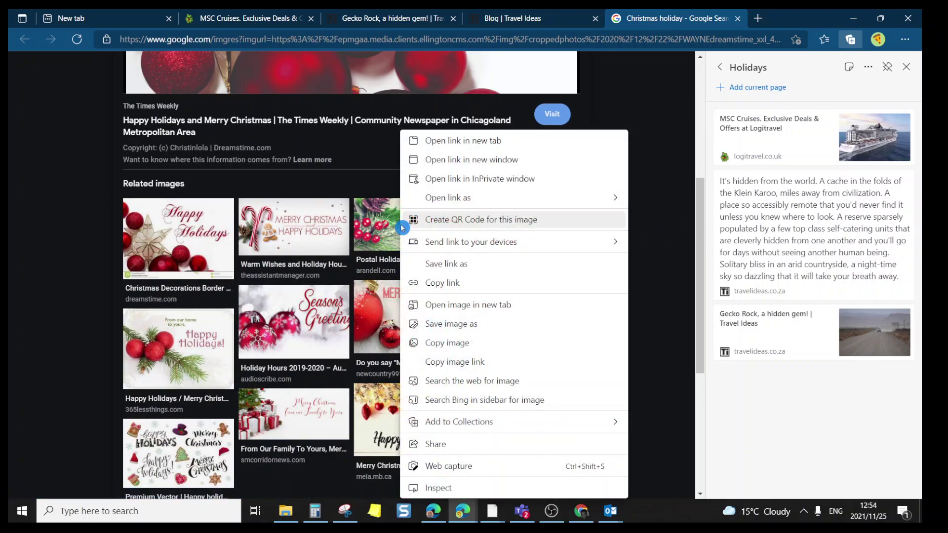
mouse_move(461, 420)
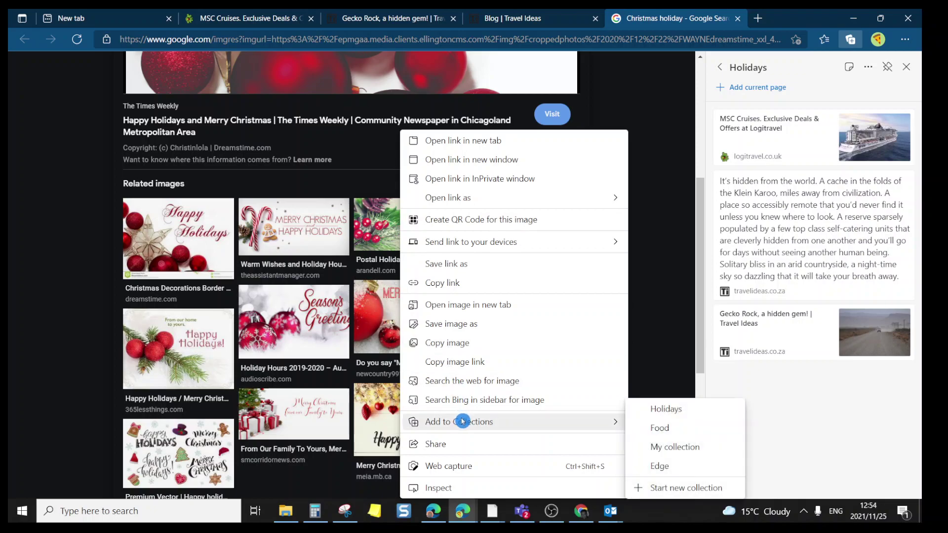
left_click(683, 414)
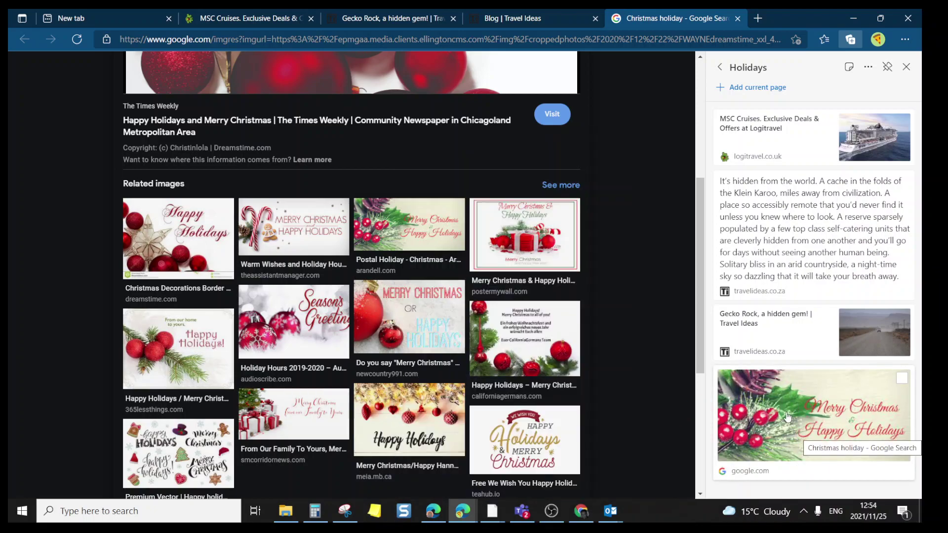
Delete the "It's hidden from the world" text snippet from the Holidays collection
left_click(900, 184)
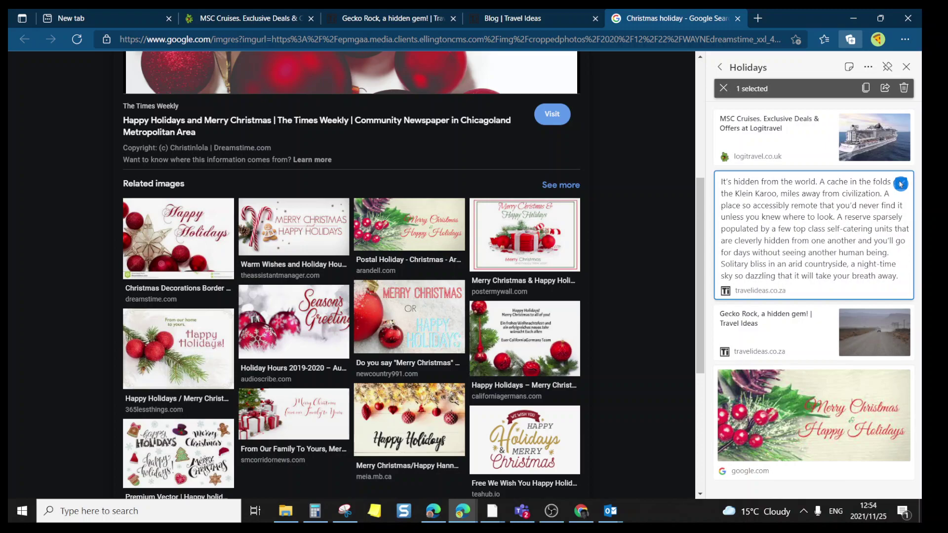
left_click(903, 88)
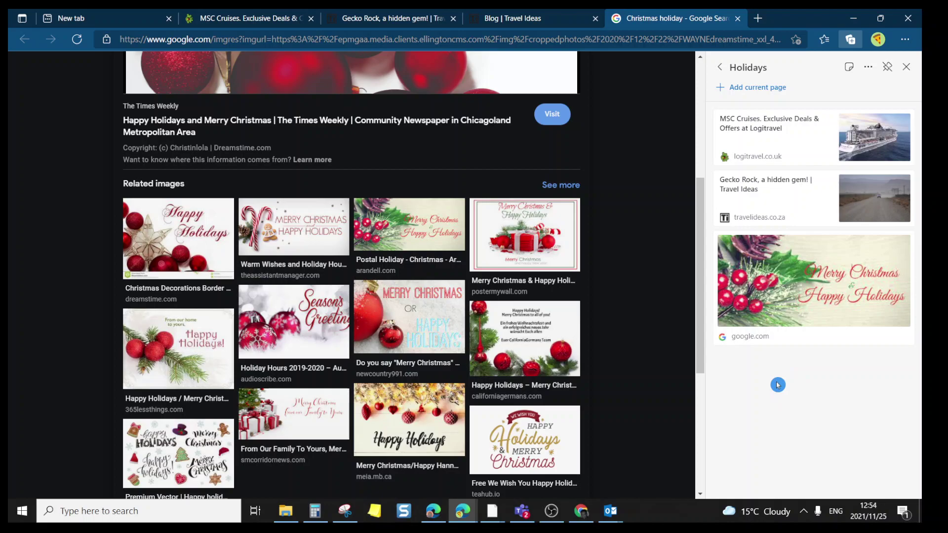
Add a green note reading "HAppy holiday" to the Holidays collection and save it
left_click(850, 68)
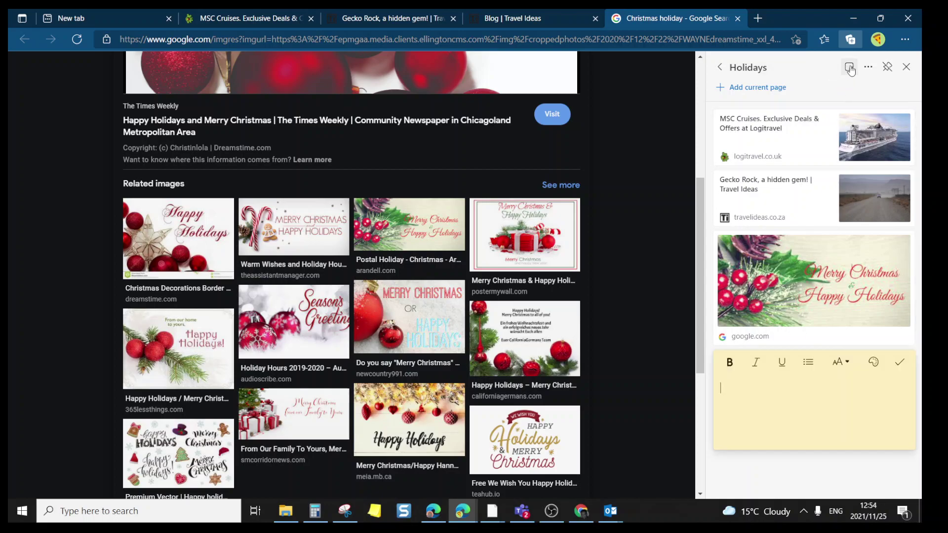
left_click(879, 368)
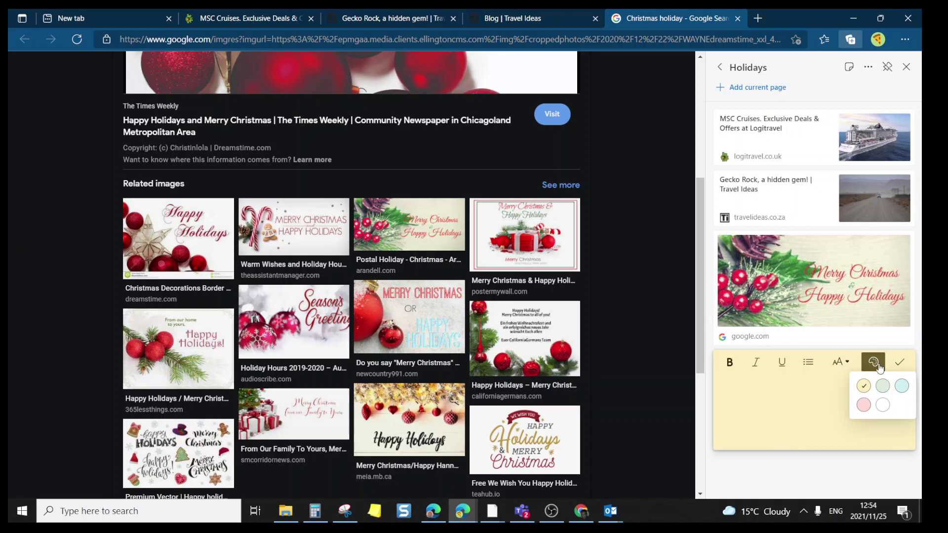
left_click(886, 392)
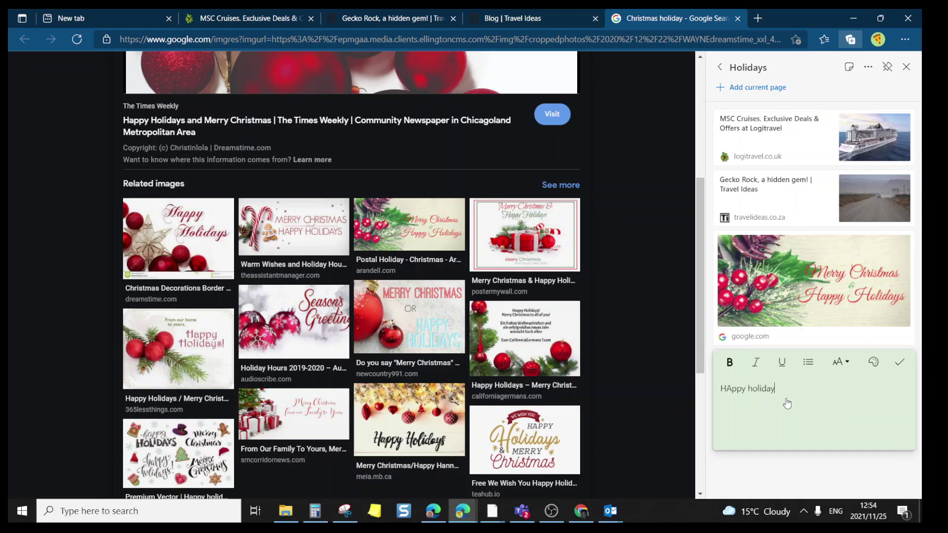
left_click(898, 364)
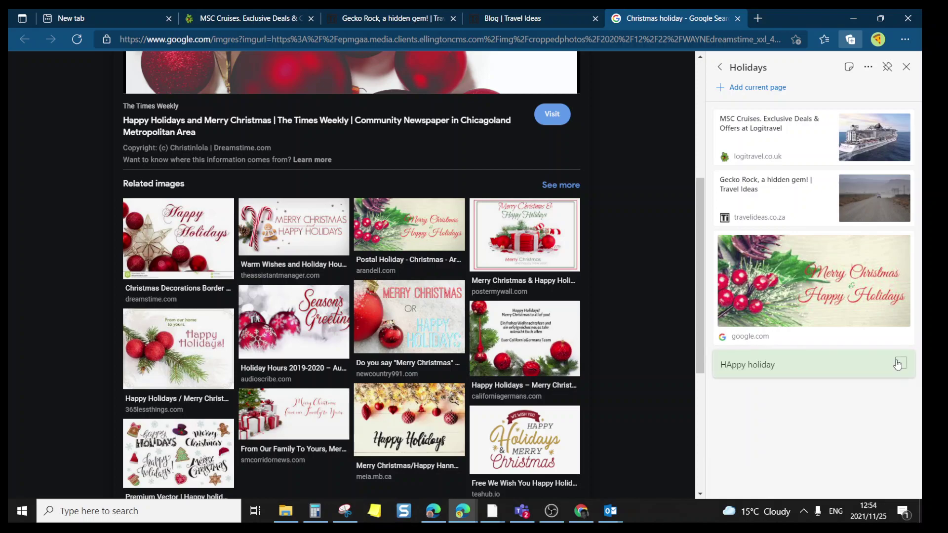
left_click(831, 385)
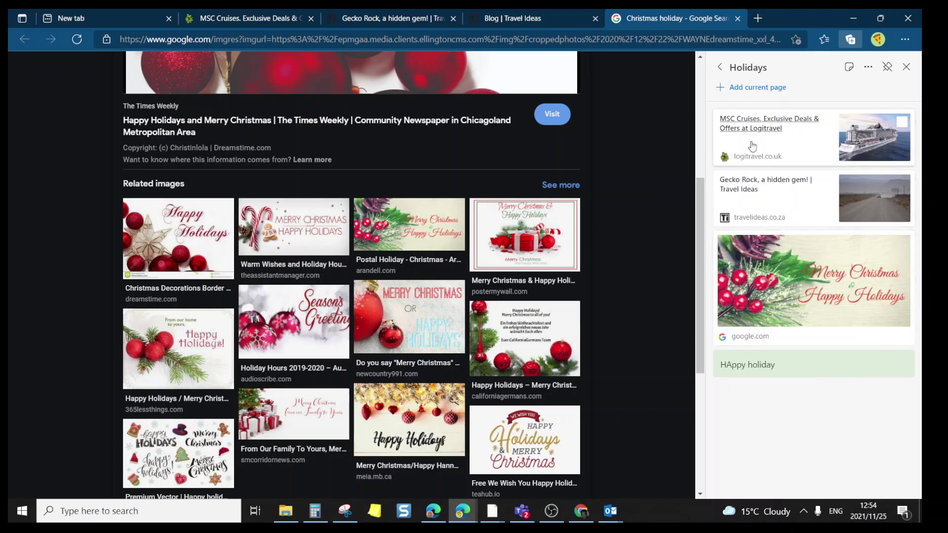
Move the Christmas image to the top of the collection and attach the note "Christmas Holidays" to it
mouse_move(788, 266)
left_mouse_down()
mouse_move(775, 171)
mouse_move(774, 286)
mouse_move(774, 277)
left_mouse_up()
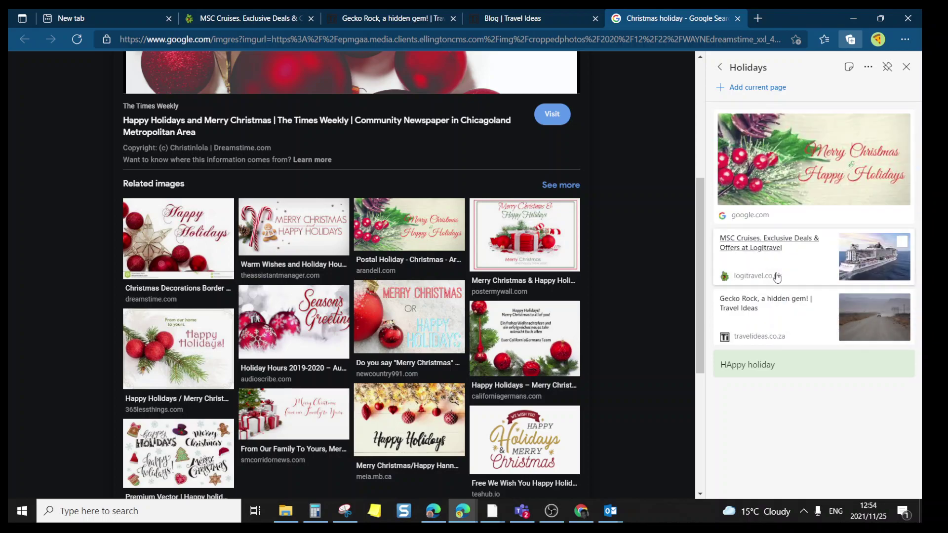
right_click(764, 165)
left_click(794, 230)
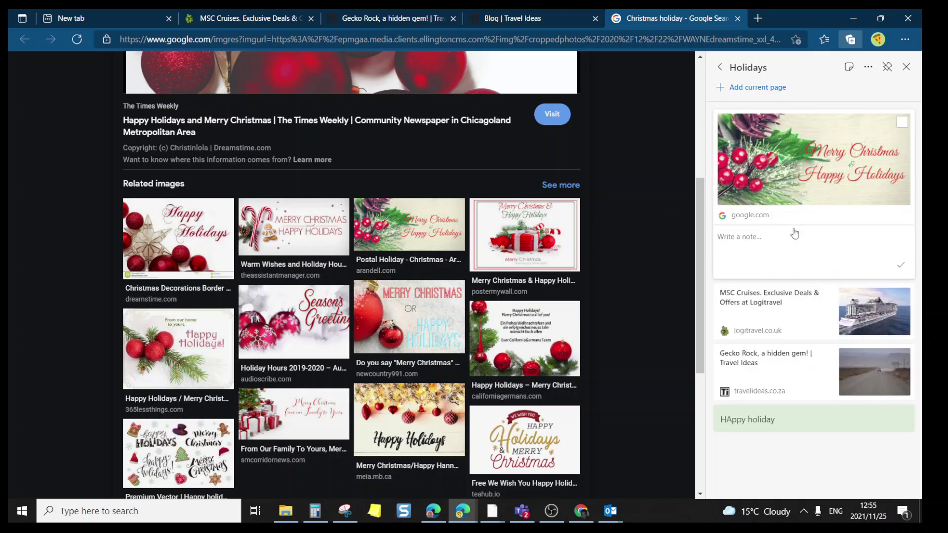
type("Christmas Holidays")
left_click(763, 493)
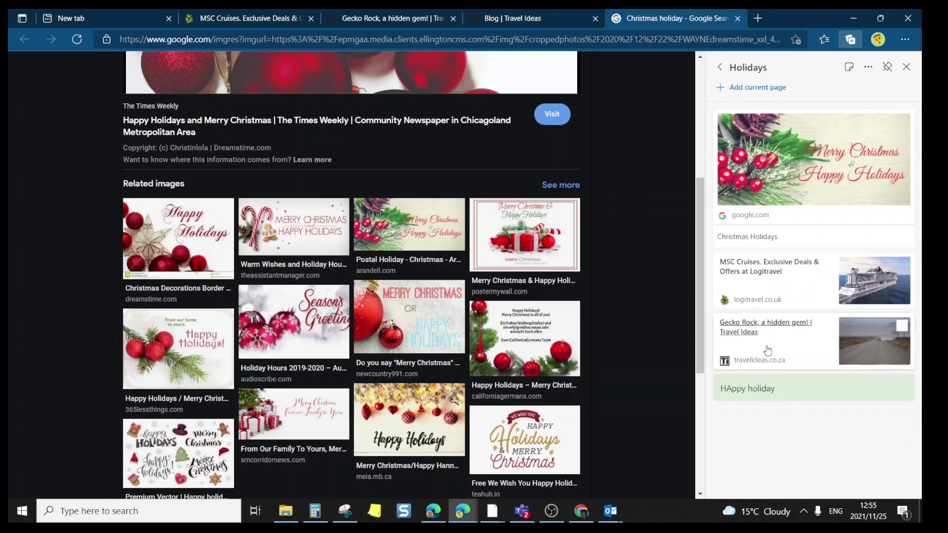
Attach the note "Cruises" to the MSC Cruises item in the collection
right_click(756, 286)
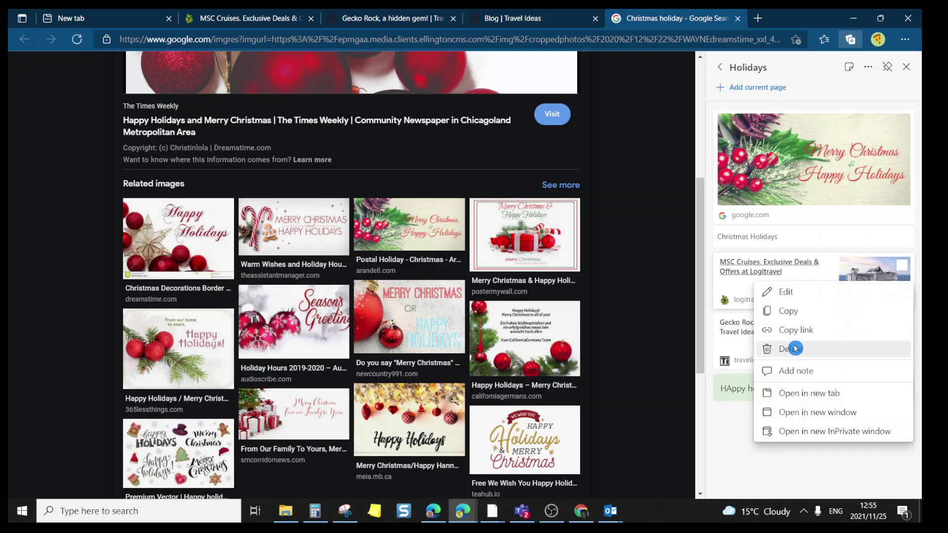
left_click(801, 371)
type("Cruises")
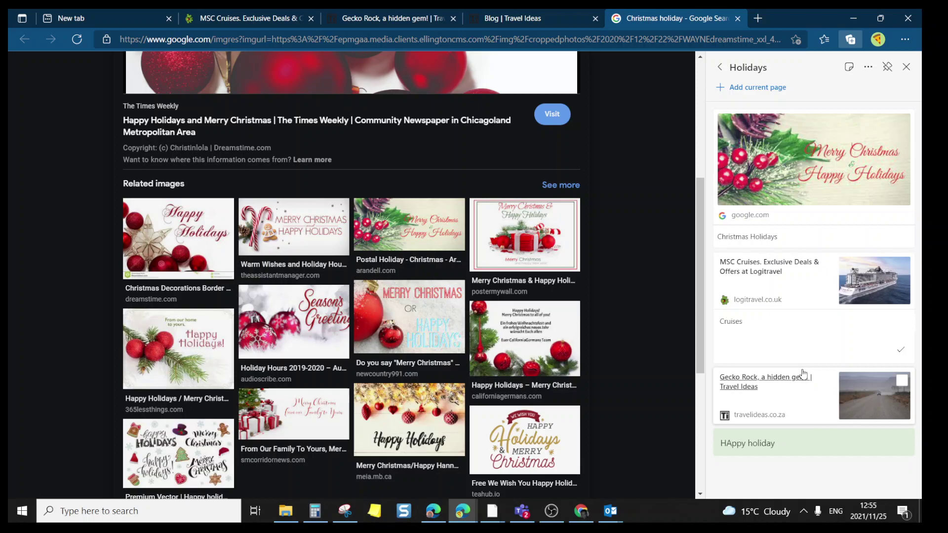
left_click(770, 494)
left_click(755, 243)
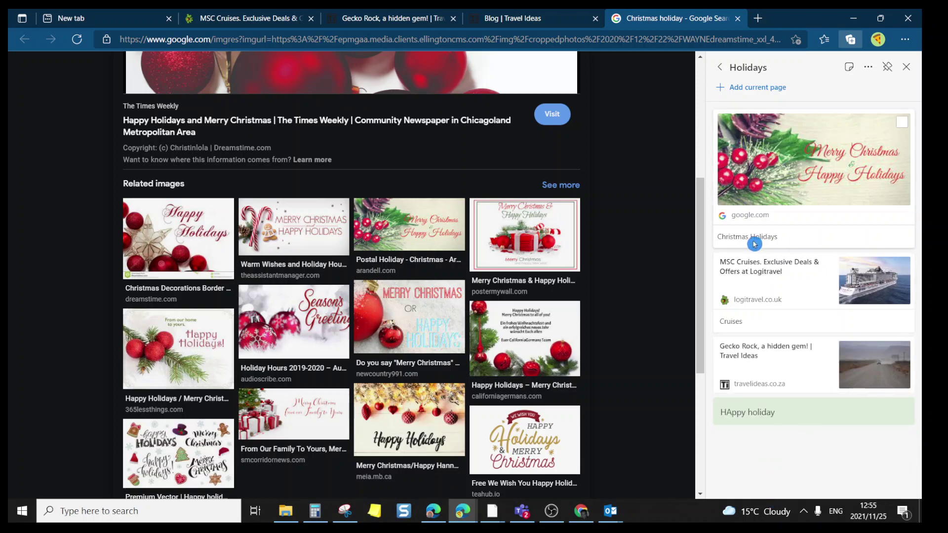
left_click(773, 238)
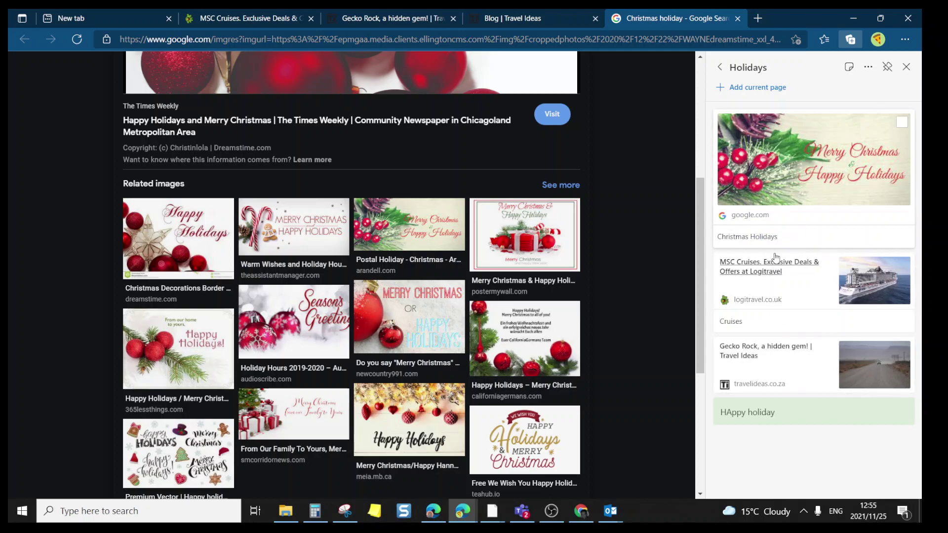
Add a light blue note reading "New note" to the Holidays collection and save it
left_click(876, 57)
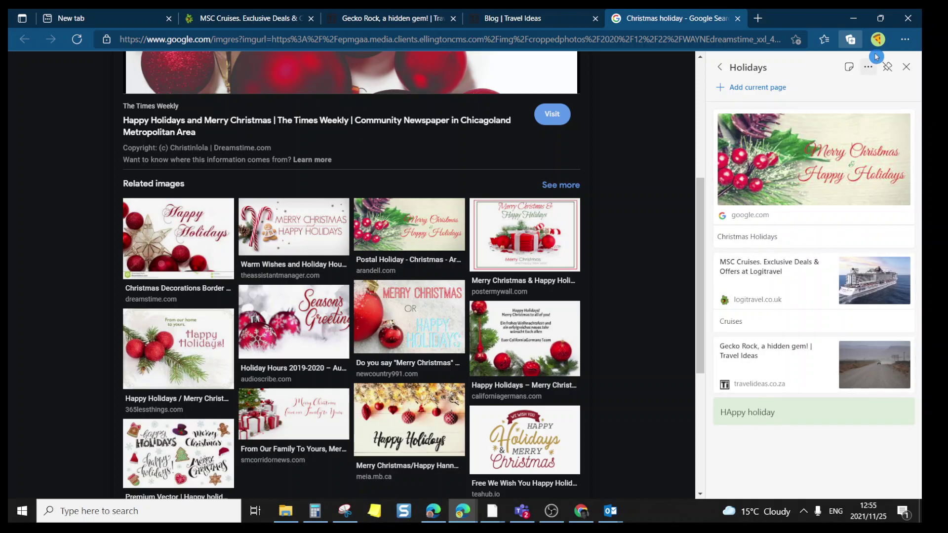
left_click(846, 72)
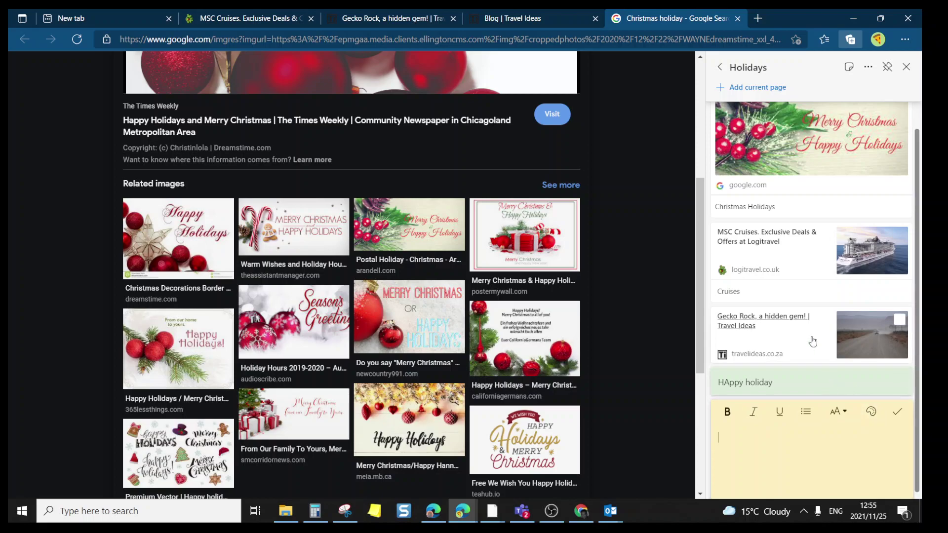
left_click(871, 412)
left_click(907, 441)
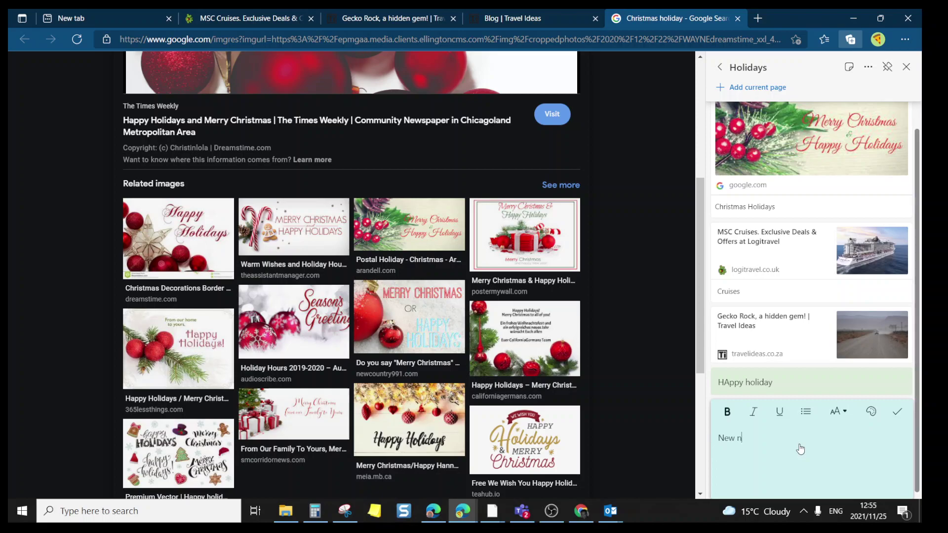
left_click(897, 412)
Reorder the collection so "New note" comes first and the Christmas image sits between the MSC Cruises and Gecko Rock items
left_click_drag(833, 450, 819, 250)
left_click_drag(796, 137, 789, 370)
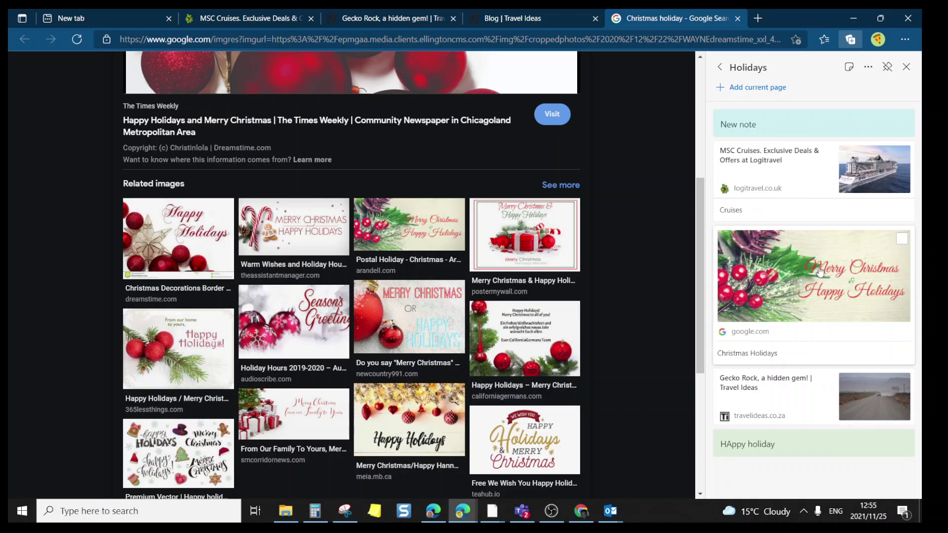
Open all pages saved in the Holidays collection at once
left_click(867, 69)
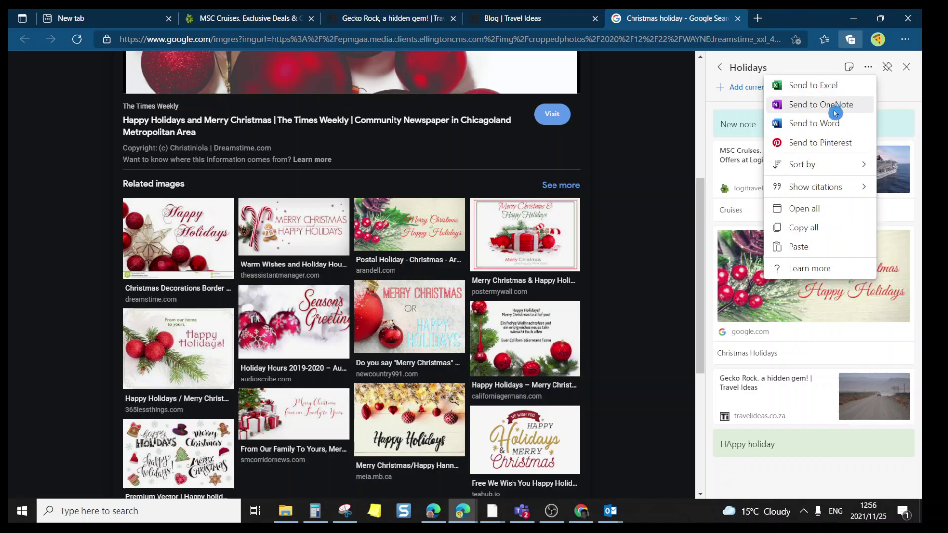
left_click(824, 212)
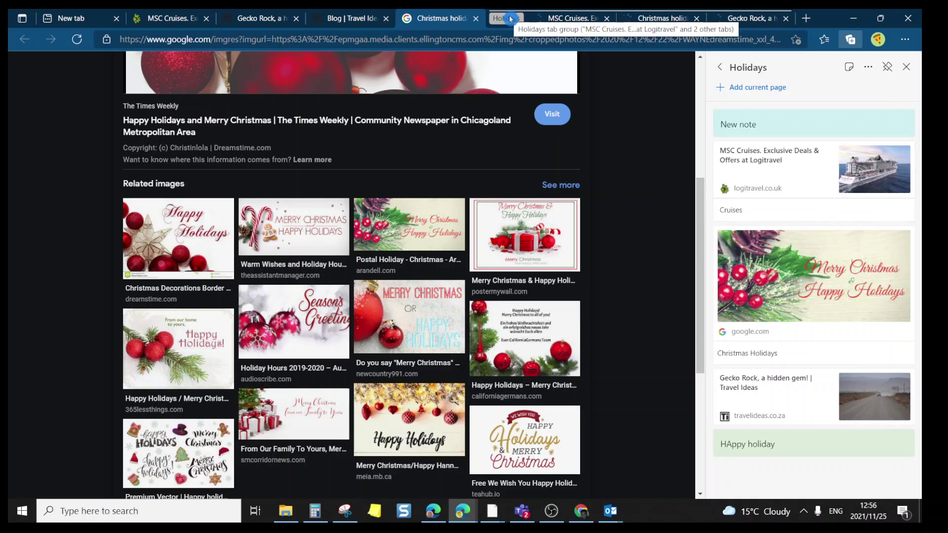
Return to the collections list and open all pages saved in the Edge collection in the current window
left_click(720, 70)
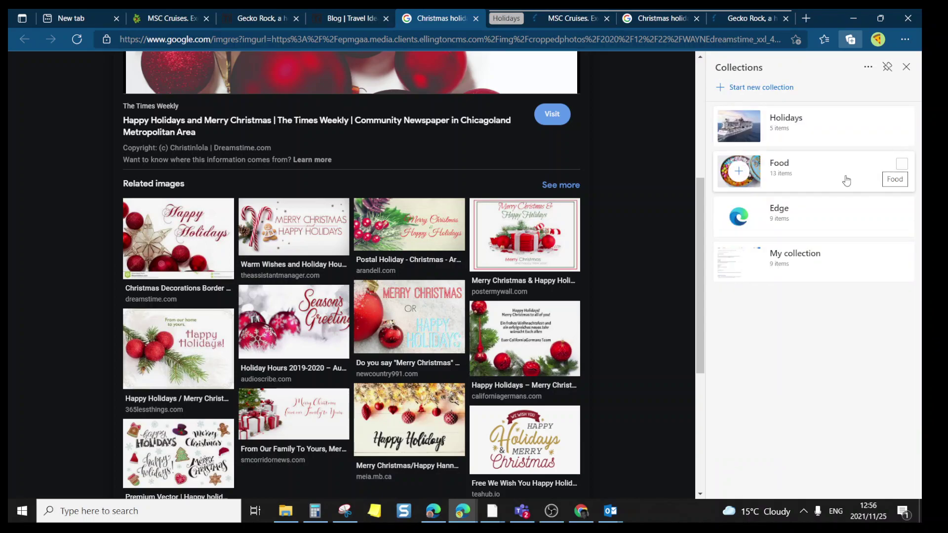
left_click(901, 209)
right_click(833, 216)
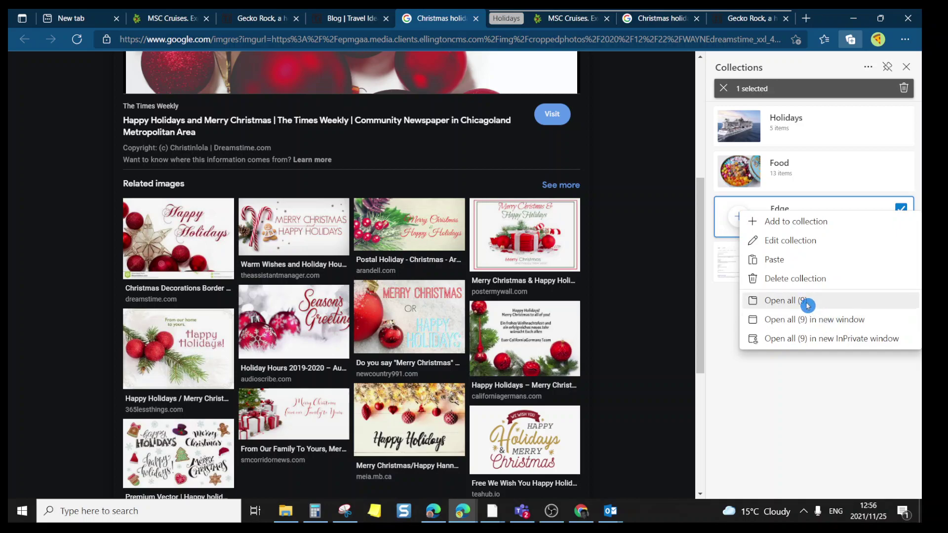
left_click(808, 305)
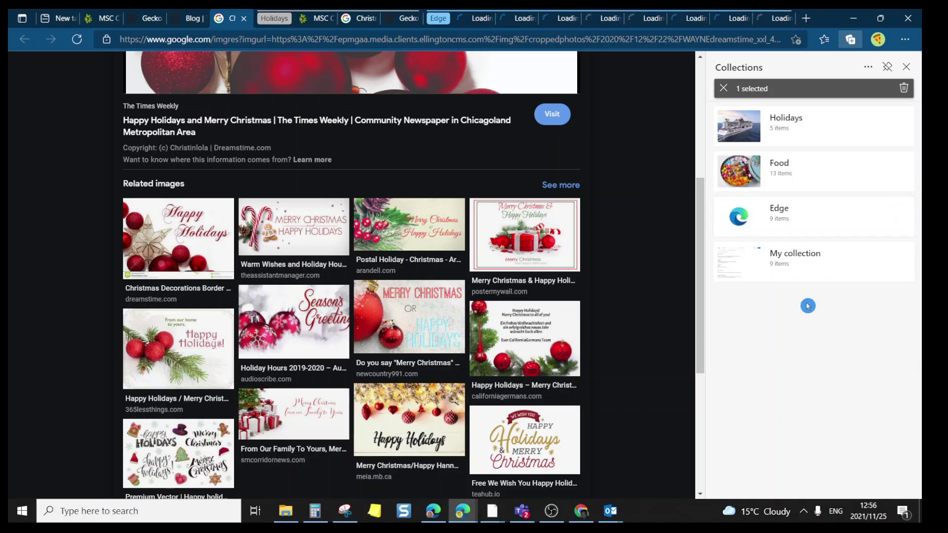
Collapse the Holidays and Edge tab groups and expand both of them again
left_click(270, 20)
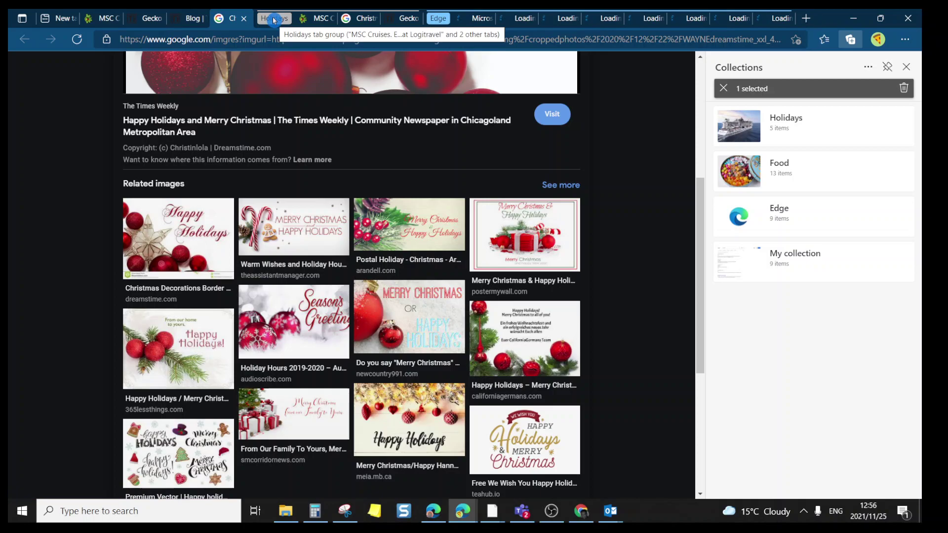
left_click(273, 19)
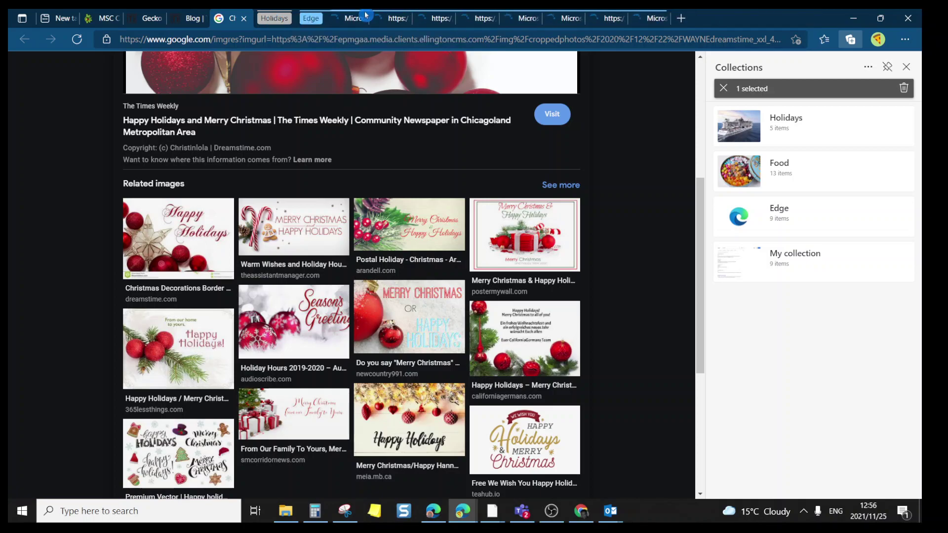
left_click(306, 20)
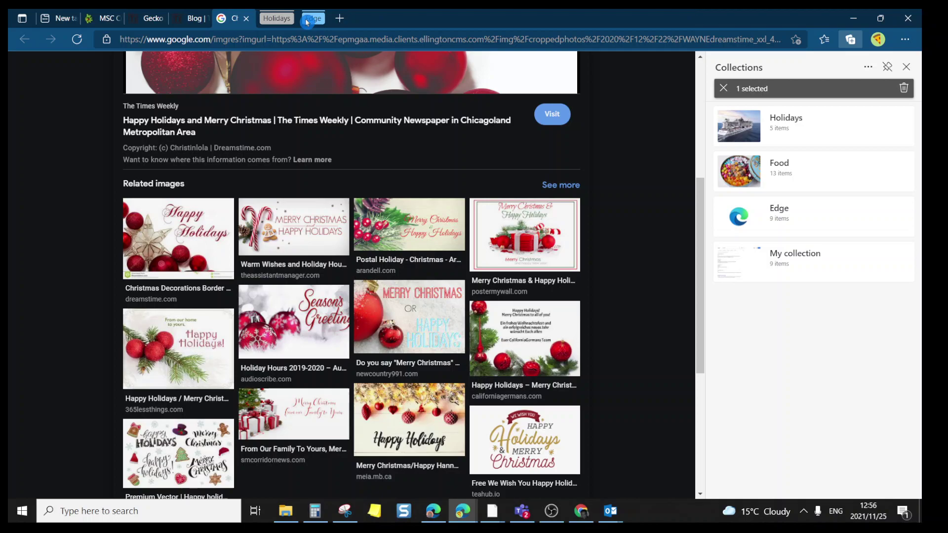
left_click(309, 20)
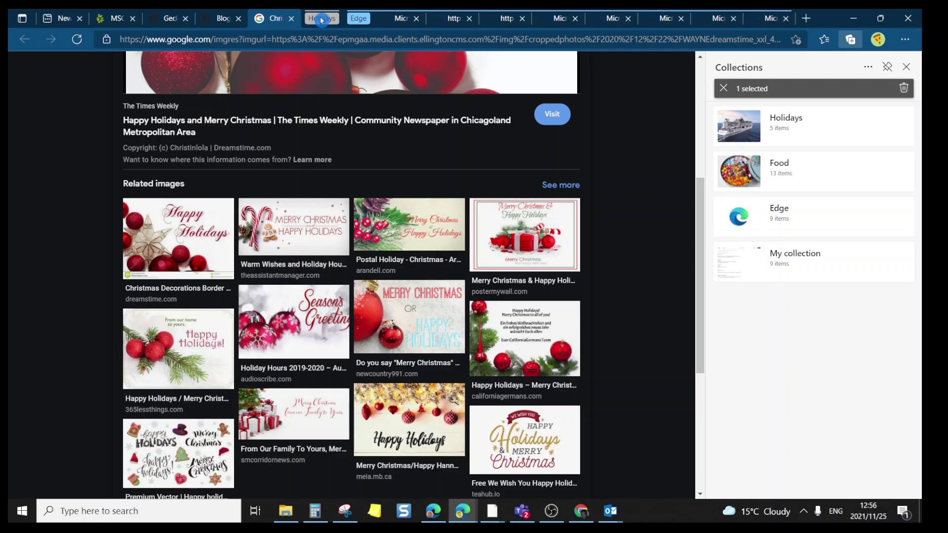
left_click(322, 20)
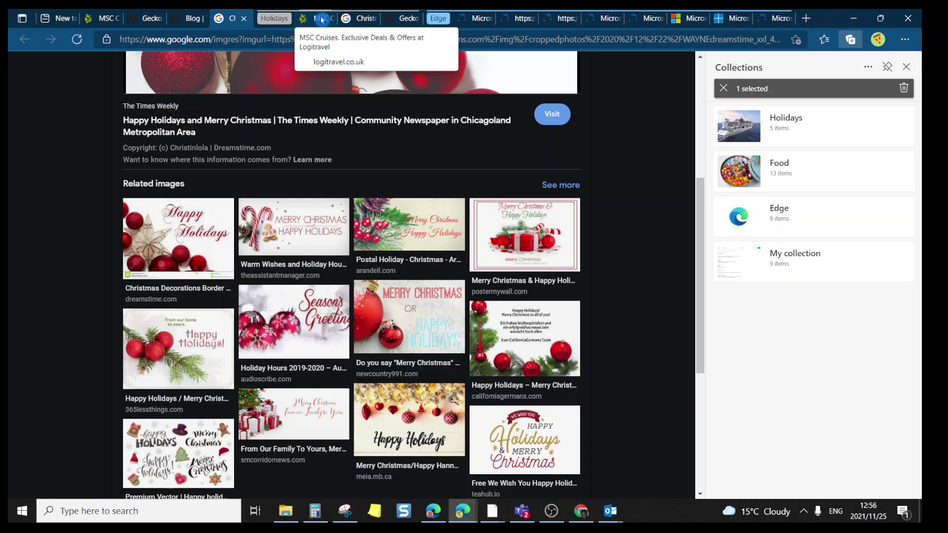
Move the Edge tab group to a new window
right_click(438, 20)
left_click(496, 152)
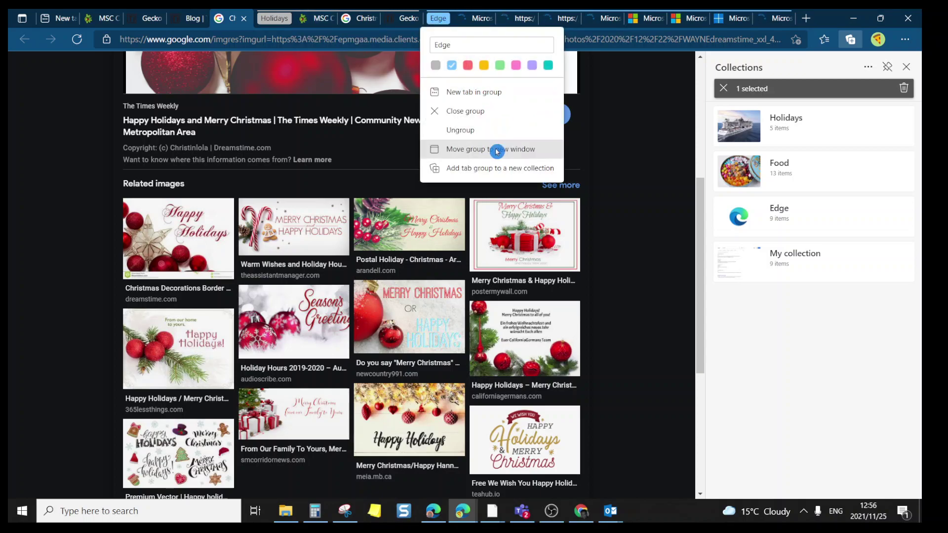
left_click(497, 152)
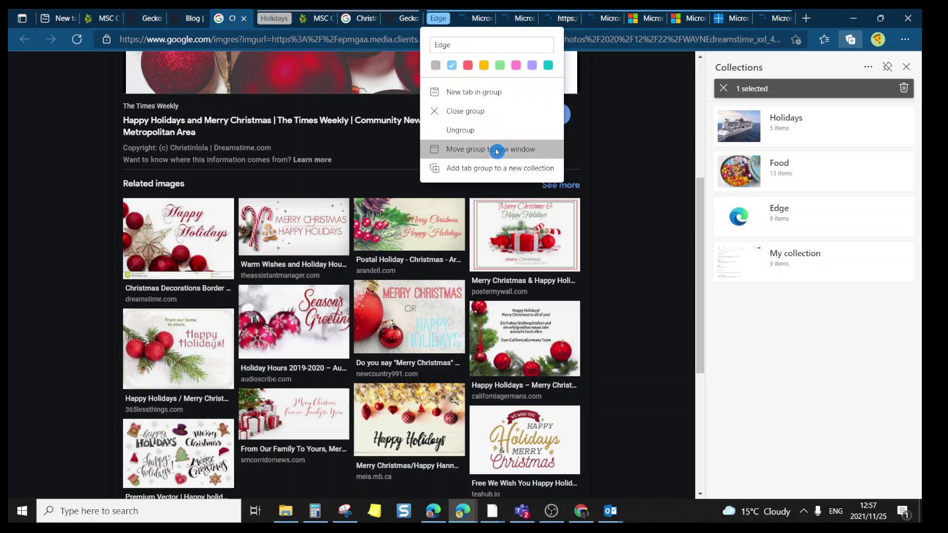